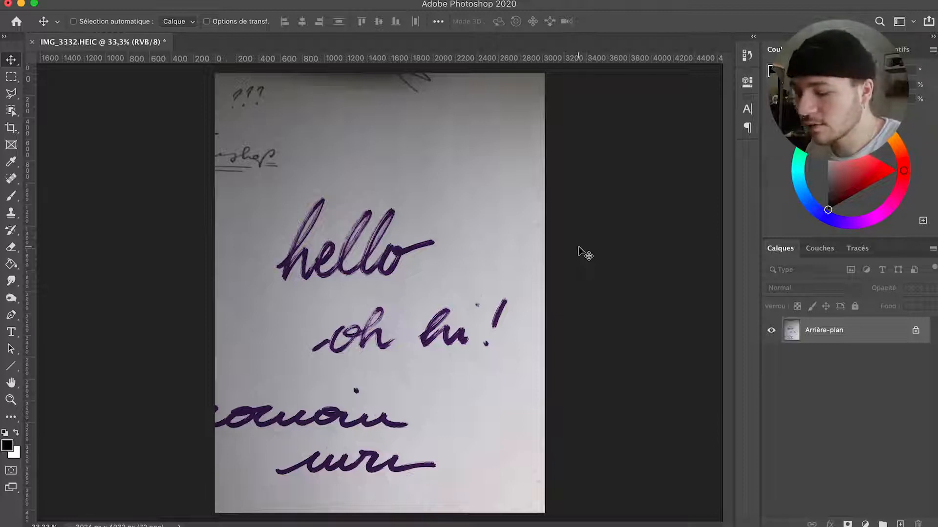
# - Crop the photographed sheet to a rectangle around the handwritten word "hello"
pyautogui.click(10, 130)
pyautogui.moveTo(267, 190); pyautogui.dragTo(442, 289)
pyautogui.moveTo(396, 340); pyautogui.dragTo(395, 342)
pyautogui.press('Return')
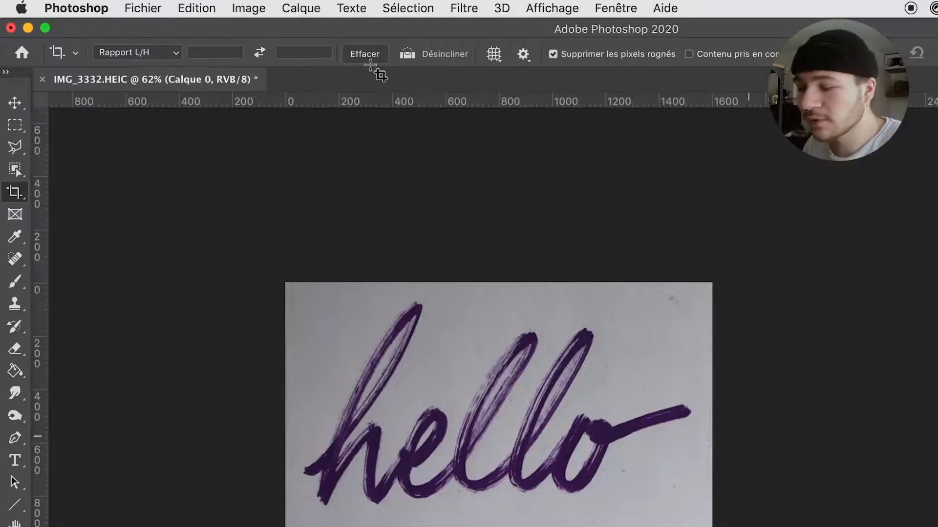
# - Desaturate the cropped "hello" image with the Désaturation adjustment
pyautogui.click(249, 9)
pyautogui.moveTo(271, 39)
pyautogui.moveTo(276, 55)
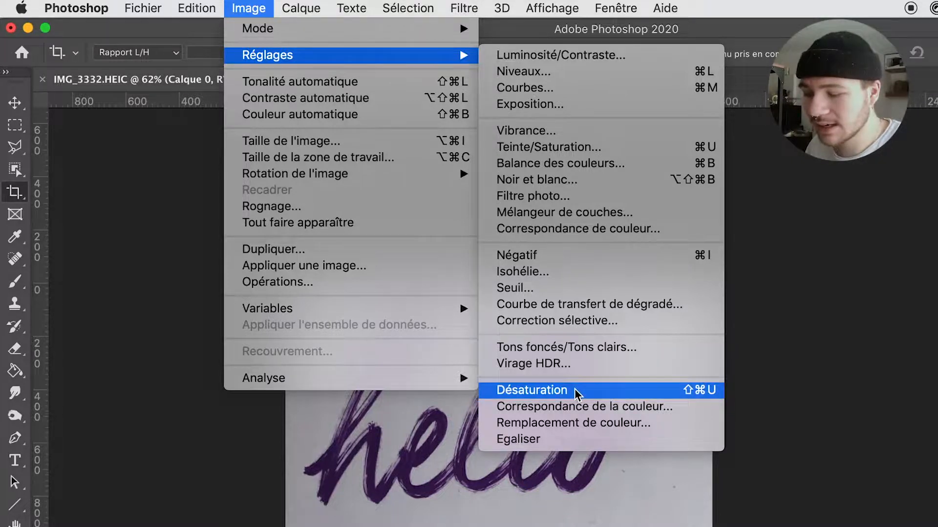
pyautogui.click(576, 391)
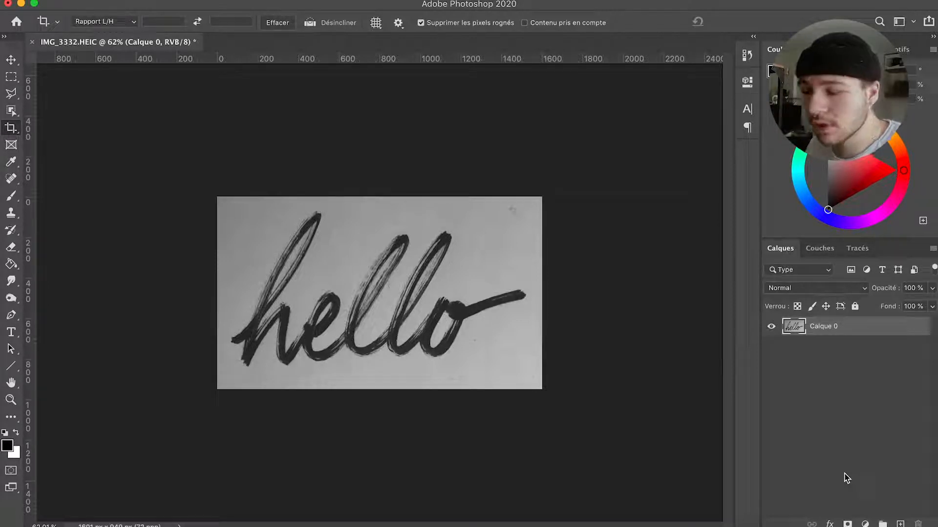
pyautogui.click(186, 0)
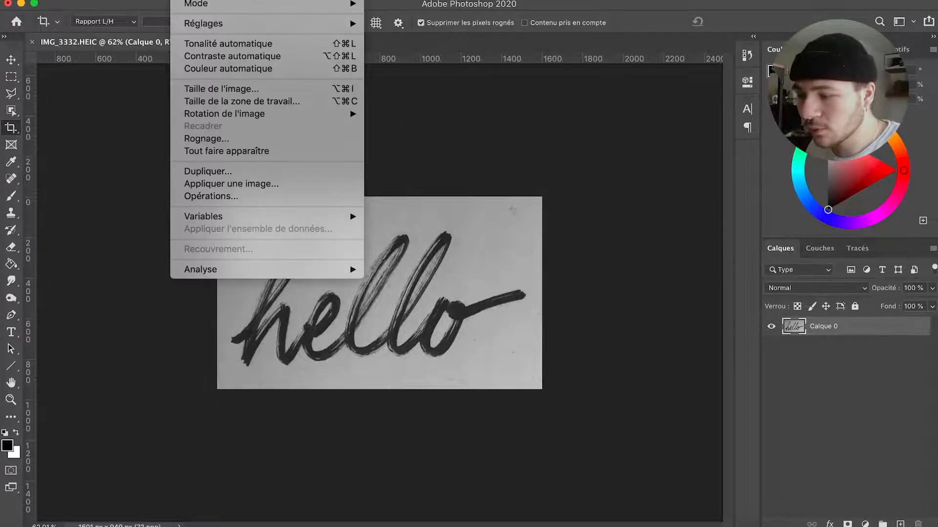
pyautogui.moveTo(205, 23)
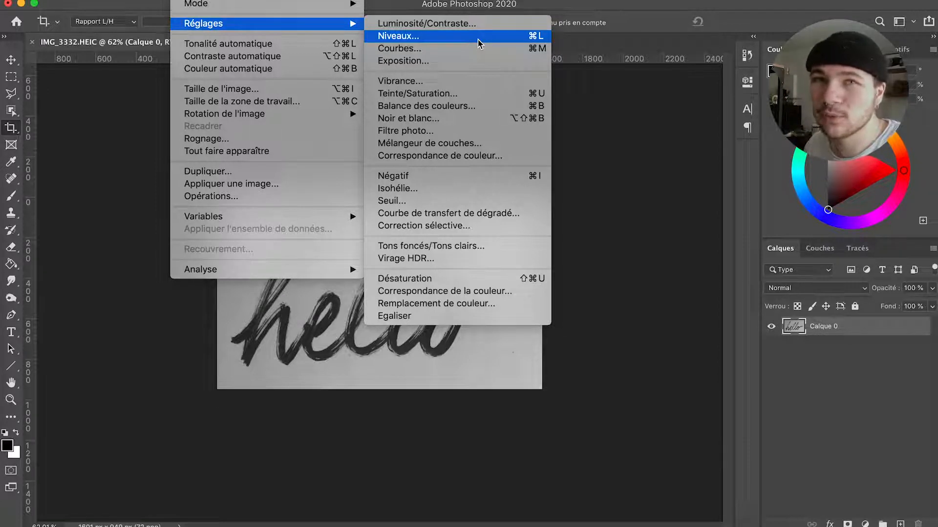
pyautogui.click(665, 225)
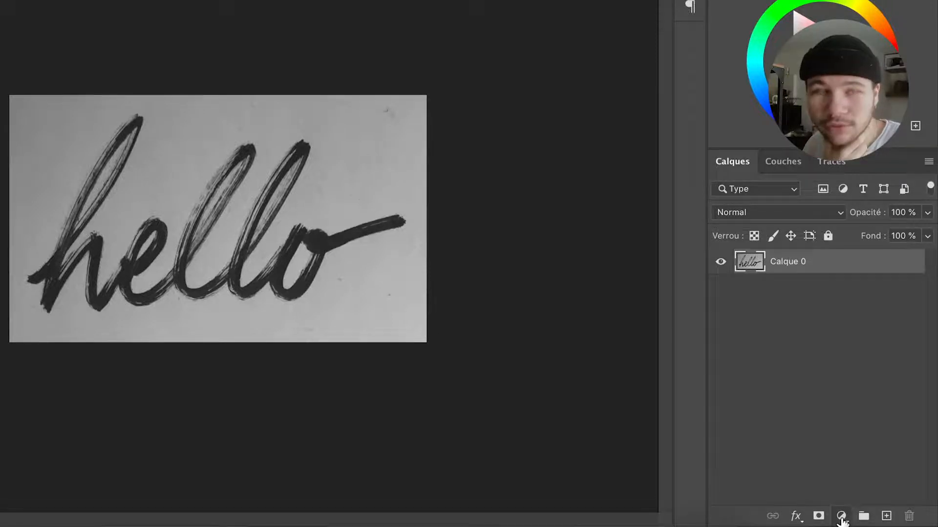
# - Add a Niveaux adjustment layer above the image with white input level 136 and midtones 0,47
pyautogui.click(841, 517)
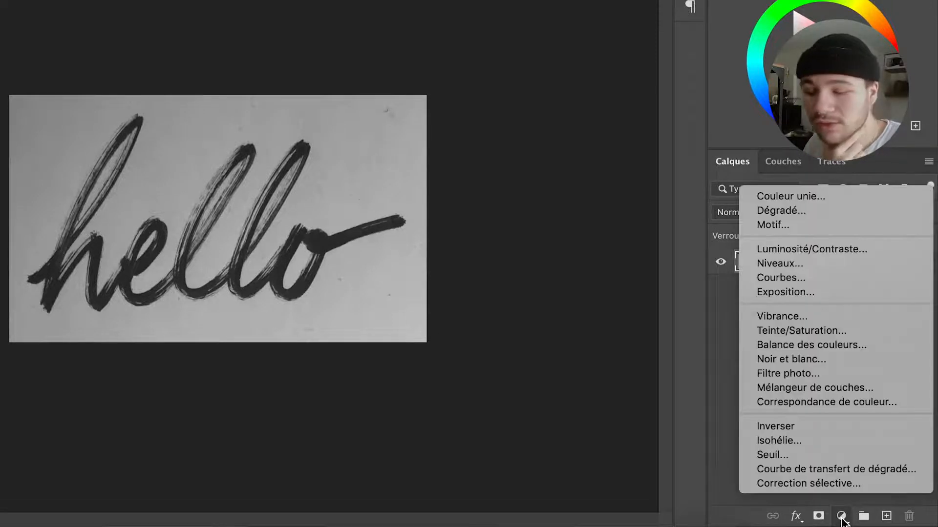
pyautogui.click(817, 264)
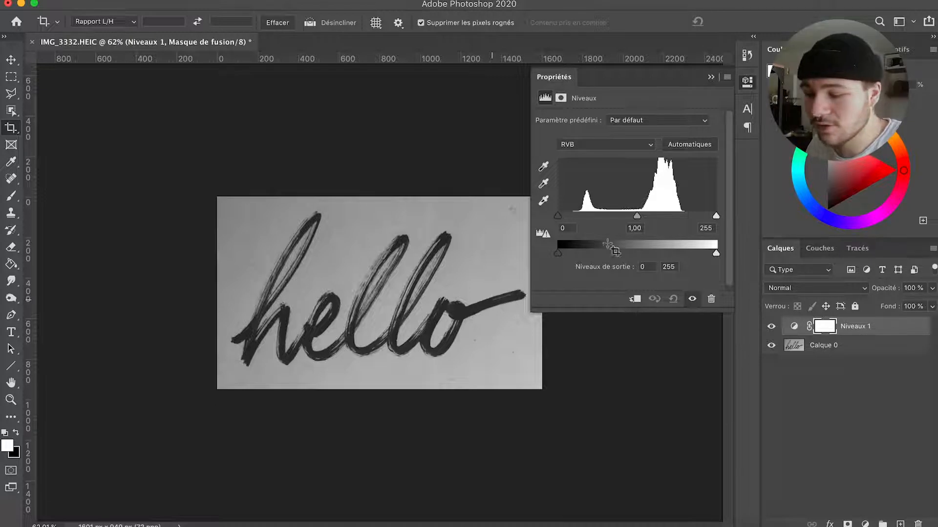
pyautogui.moveTo(717, 216); pyautogui.dragTo(642, 215)
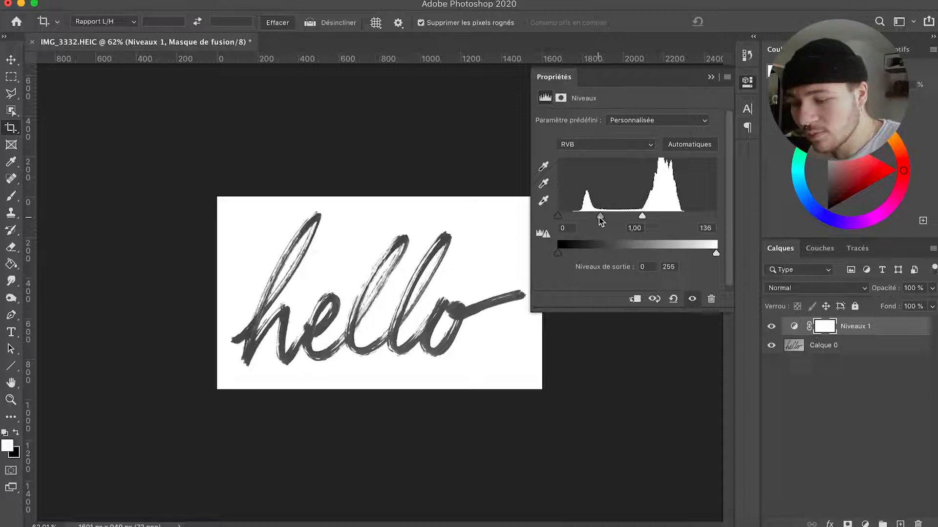
pyautogui.moveTo(601, 218); pyautogui.dragTo(616, 219)
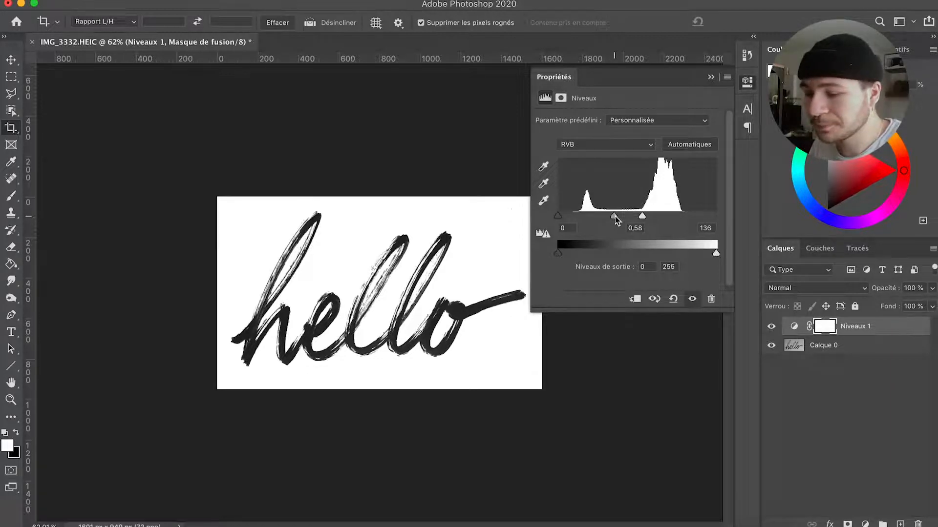
pyautogui.moveTo(615, 217); pyautogui.dragTo(619, 217)
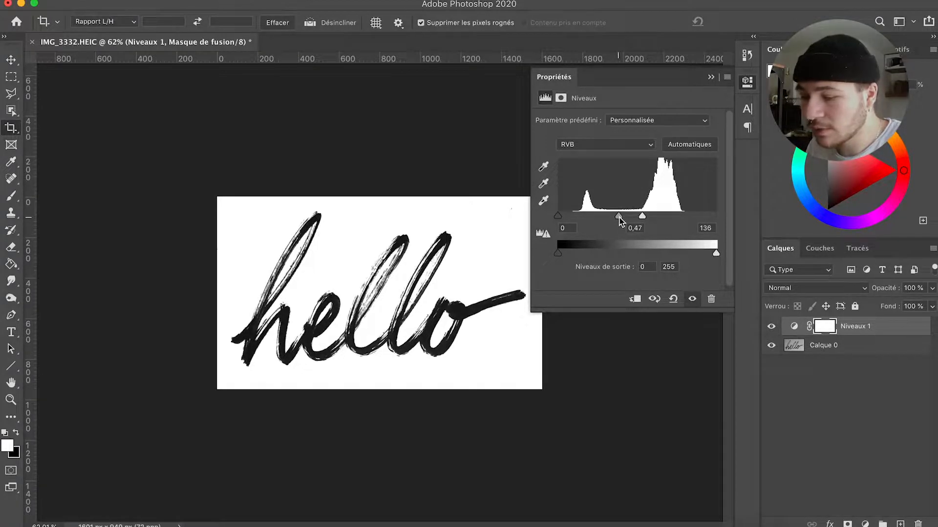
pyautogui.click(747, 82)
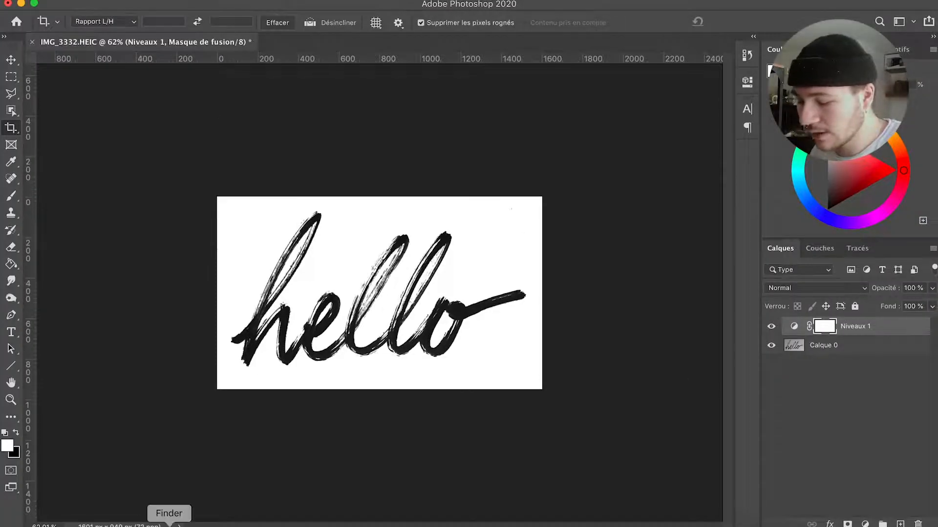
# - Switch to Google Chrome, go to Pexels and open the photo of the brown and white building facade
pyautogui.click(380, 526)
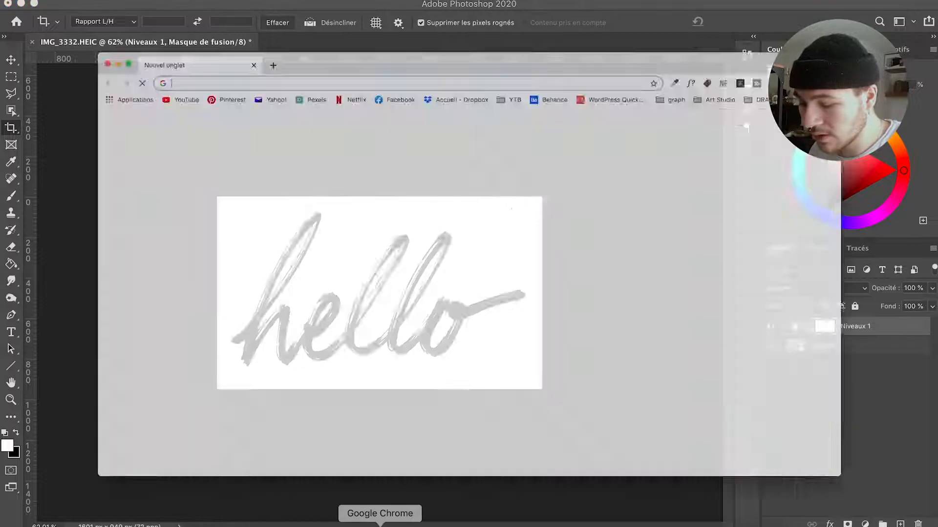
pyautogui.click(315, 100)
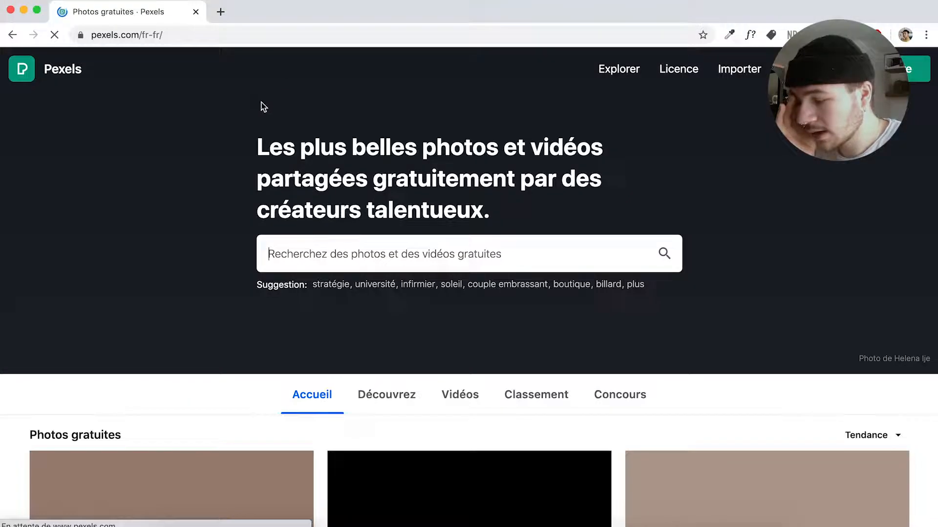
pyautogui.scroll(-10, 206, 282)
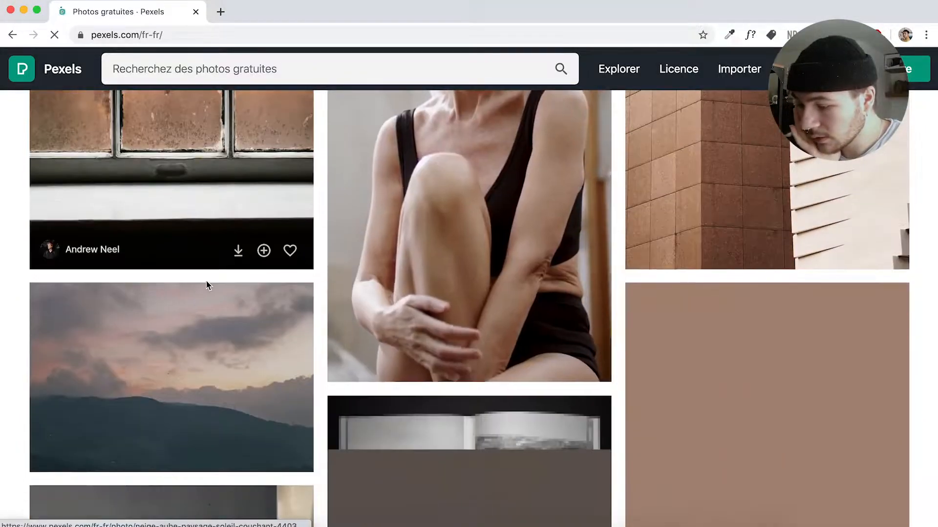
pyautogui.scroll(5, 206, 285)
pyautogui.scroll(-2, 206, 282)
pyautogui.click(843, 230)
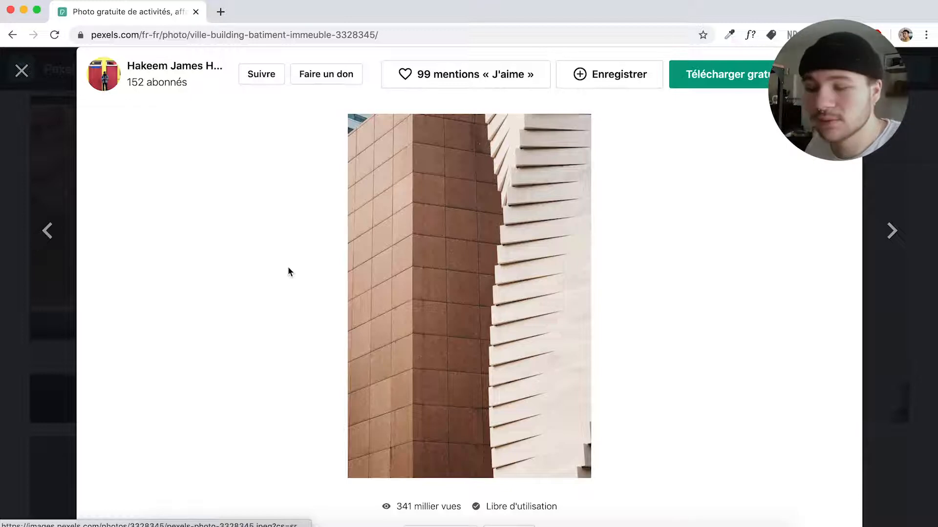
# - Enlarge the building facade photo and copy the image
pyautogui.click(467, 269)
pyautogui.rightClick(467, 268)
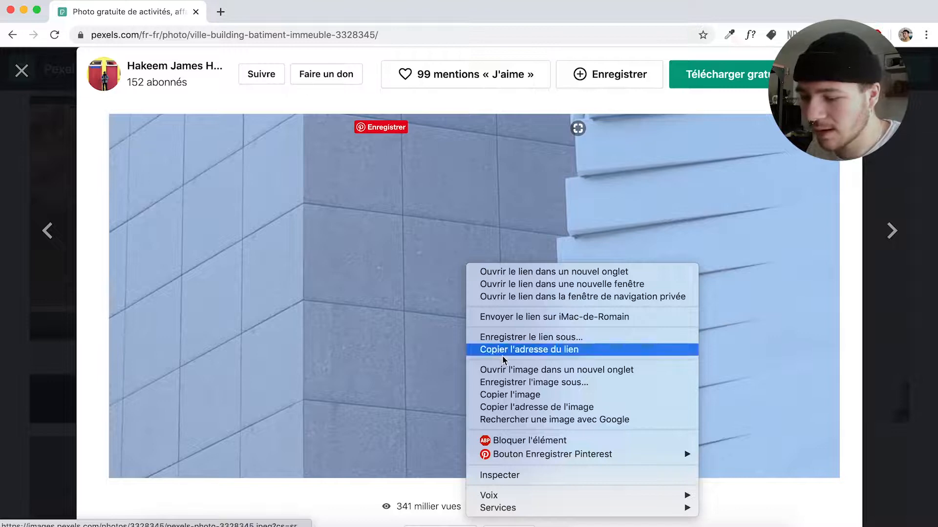
pyautogui.click(511, 395)
# - Switch back to Photoshop, create a new document at the copied image's size and paste the building photo into it
pyautogui.click(262, 519)
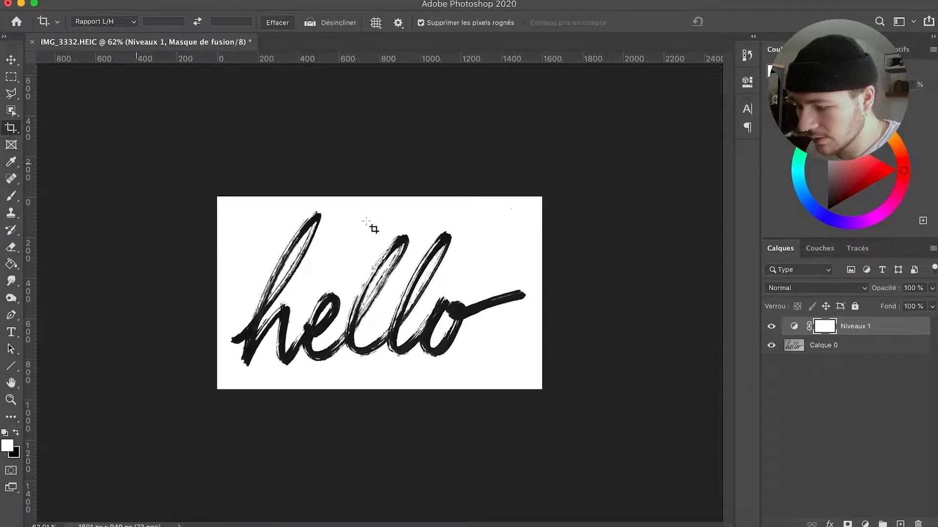
pyautogui.press('super+n')
pyautogui.press('Return')
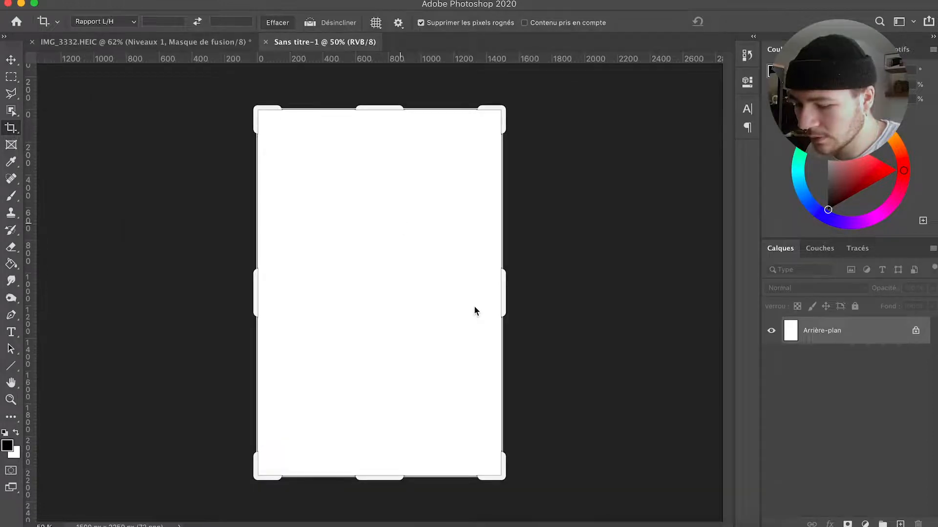
pyautogui.click(11, 59)
pyautogui.press('super+v')
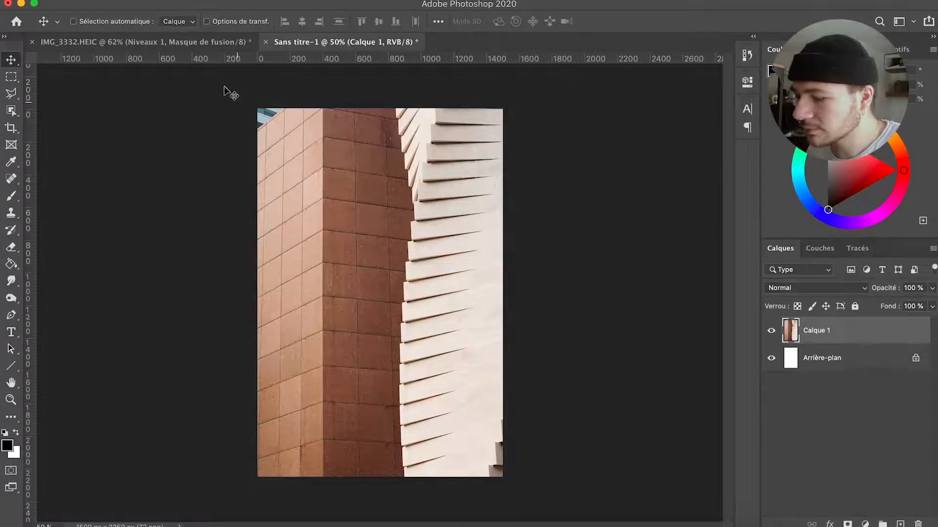
# - In IMG_3332.HEIC, merge the Niveaux adjustment down into Calque 0 and copy the whole image
pyautogui.click(191, 46)
pyautogui.click(869, 329)
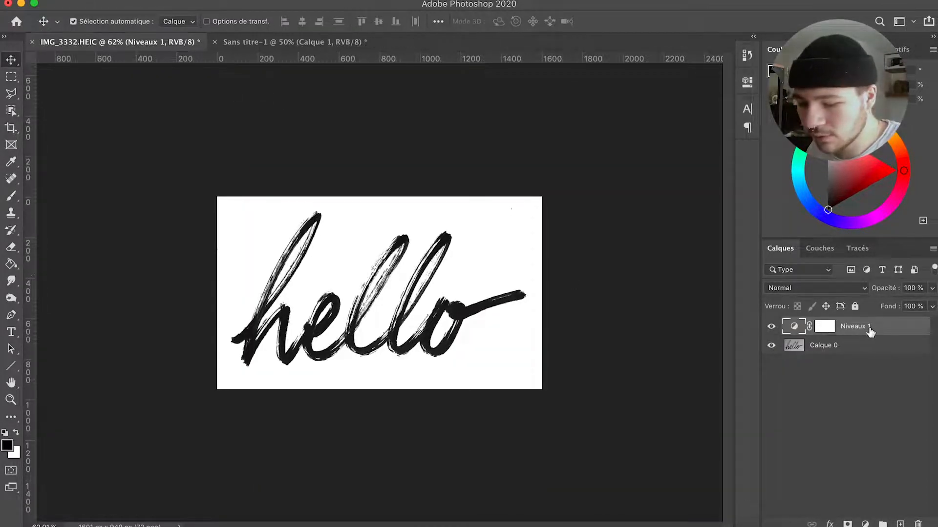
pyautogui.press('super+e')
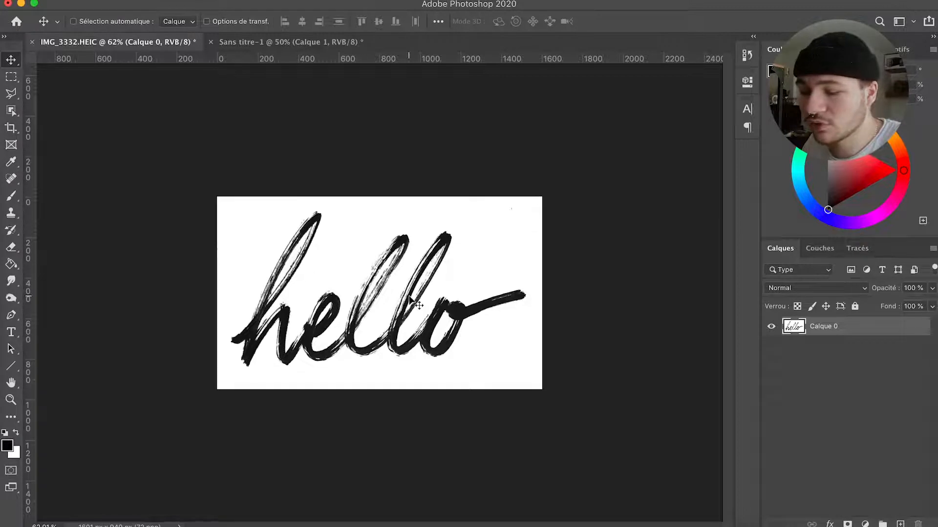
pyautogui.press('super+a')
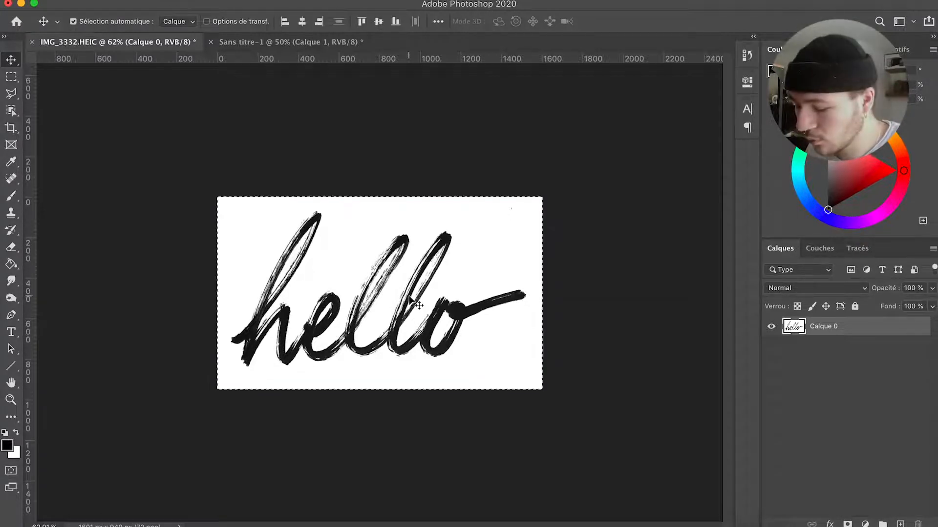
pyautogui.press('super+c')
pyautogui.click(264, 43)
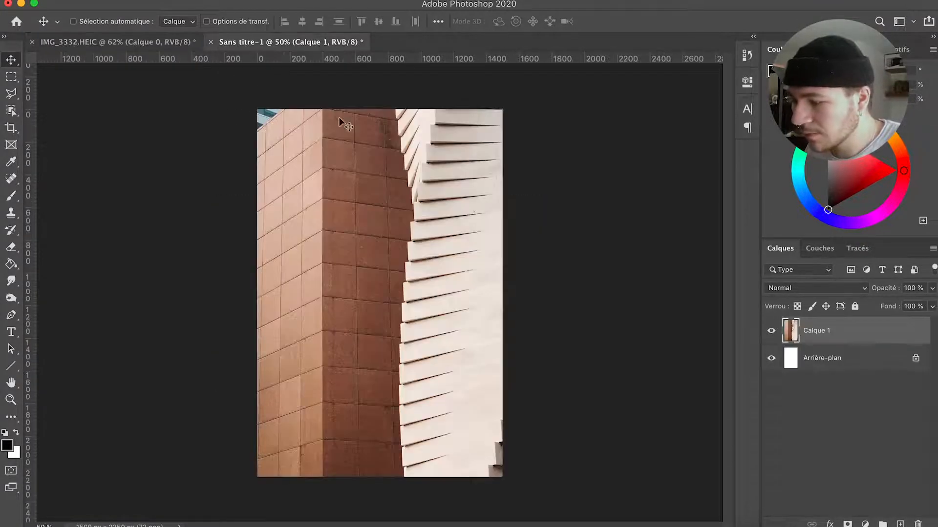
# - Paste the lettering into Sans titre-1 over the building photo and set its layer's blend mode to Produit
pyautogui.press('super+v')
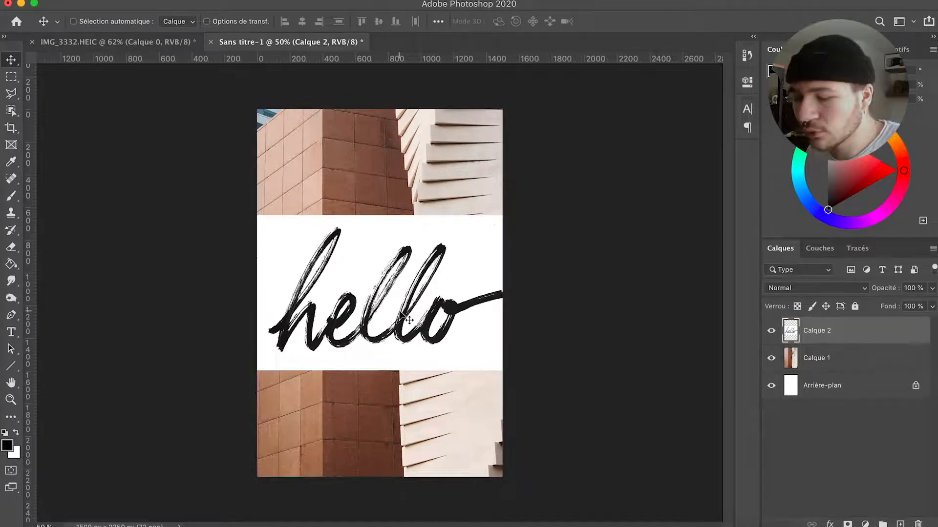
pyautogui.moveTo(404, 308); pyautogui.dragTo(403, 291)
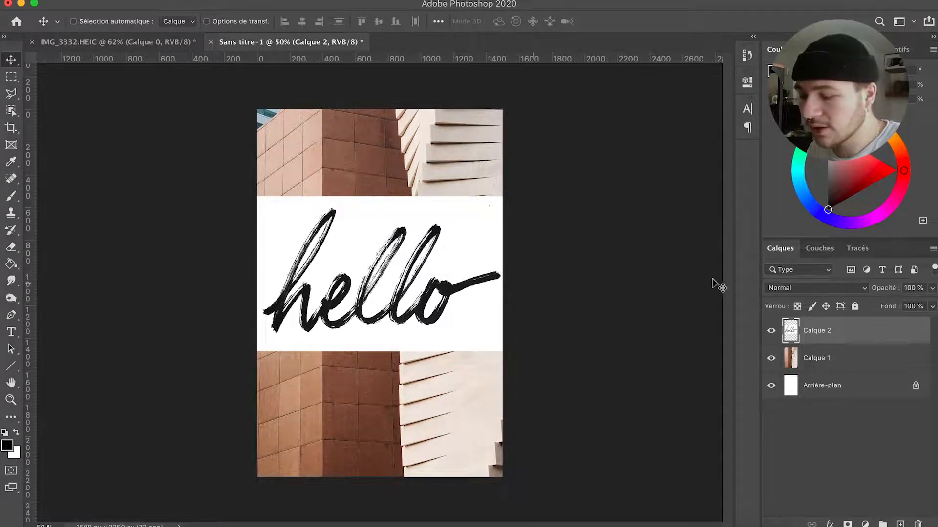
pyautogui.click(802, 289)
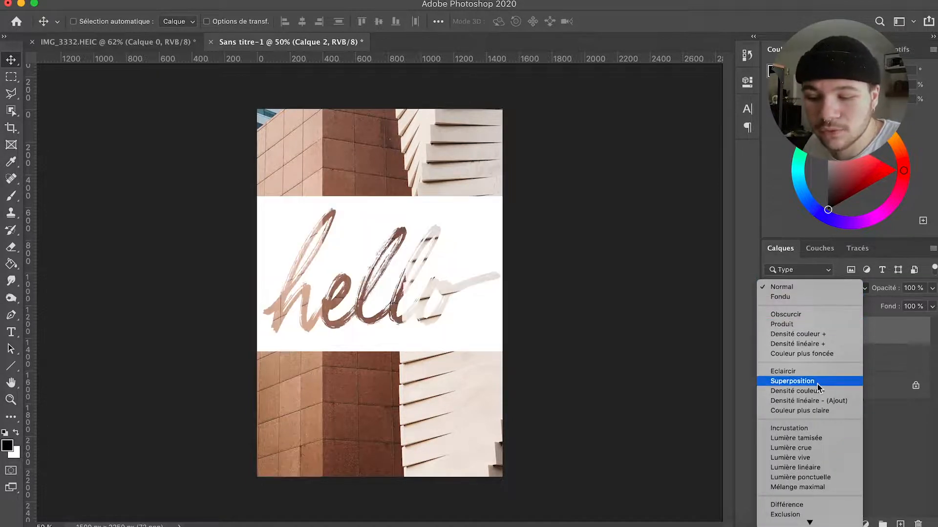
pyautogui.click(808, 328)
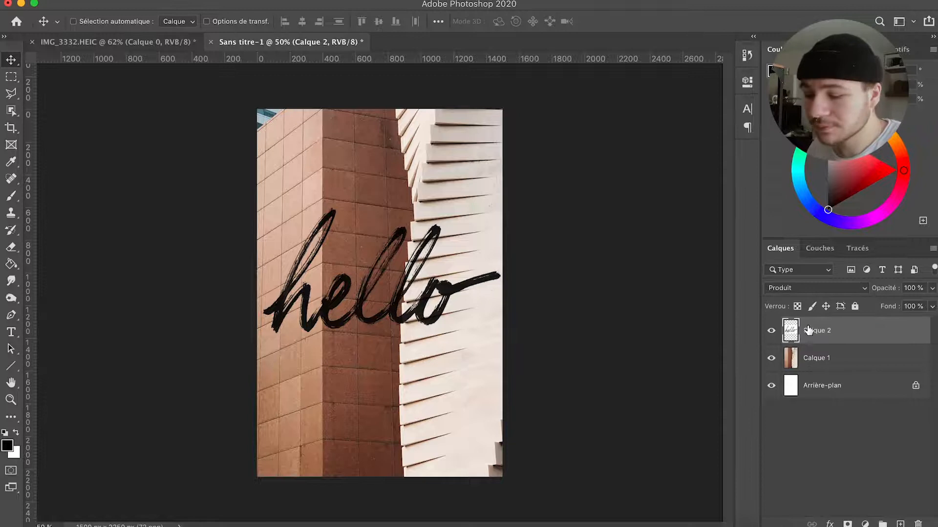
# - Scale down the "hello" lettering and place it across the brown and white facades in the upper part of the photo
pyautogui.moveTo(437, 281)
pyautogui.mouseDown()
pyautogui.moveTo(462, 227)
pyautogui.moveTo(450, 228)
pyautogui.moveTo(450, 217)
pyautogui.moveTo(454, 280)
pyautogui.mouseUp()
pyautogui.hotkey('ctrl', 't')
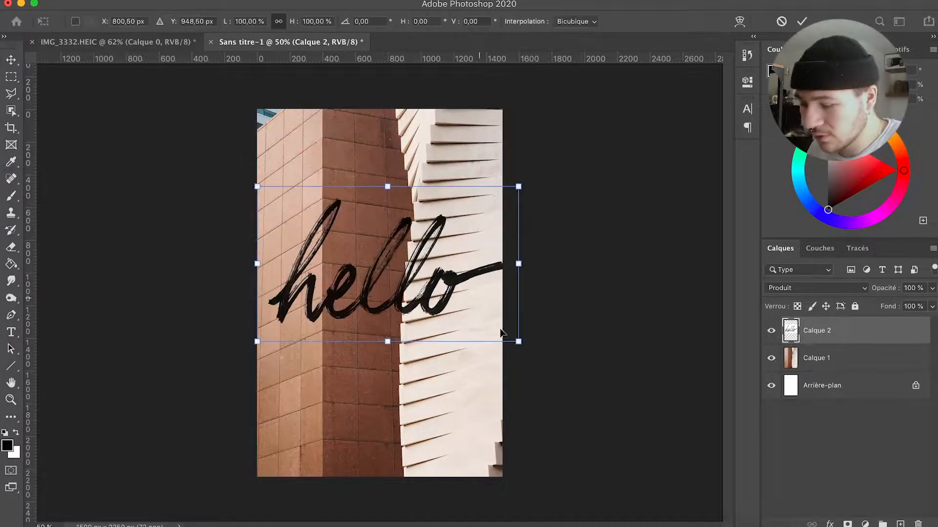
pyautogui.moveTo(517, 269); pyautogui.dragTo(463, 205)
pyautogui.press('Return')
pyautogui.scroll(5, 463, 205)
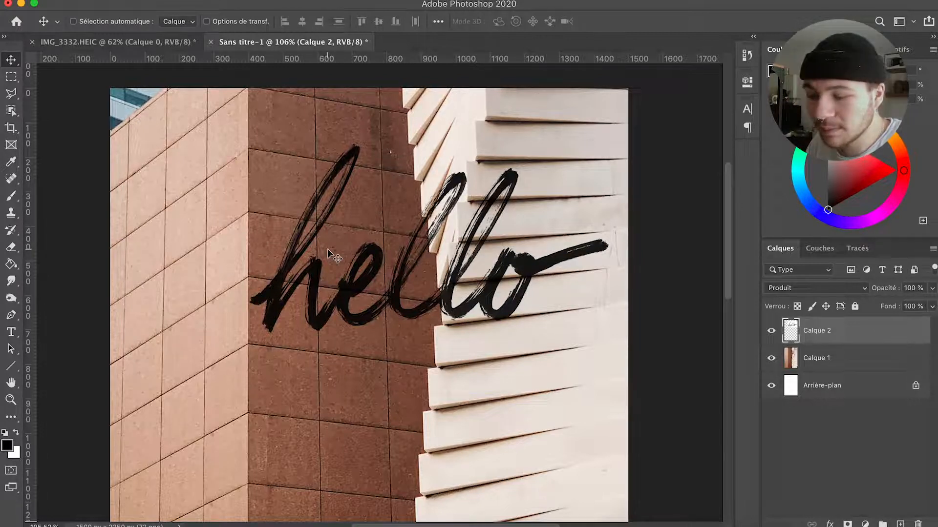
pyautogui.moveTo(355, 283)
pyautogui.mouseDown()
pyautogui.moveTo(324, 297)
pyautogui.moveTo(309, 320)
pyautogui.mouseUp()
pyautogui.scroll(-2, 425, 364)
pyautogui.hscroll(-1, 425, 364)
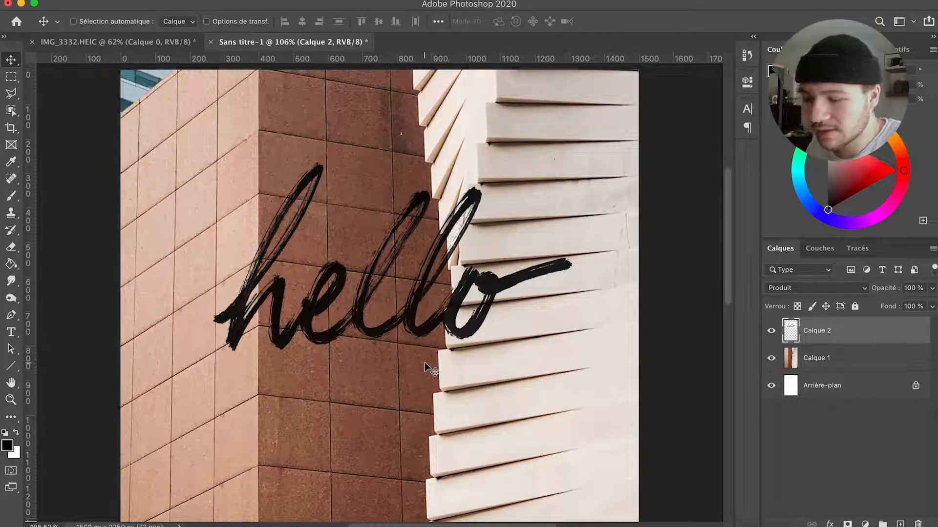
# - Set the blend mode of Calque 2 back to Normal and invert the layer's colours
pyautogui.click(789, 290)
pyautogui.click(789, 250)
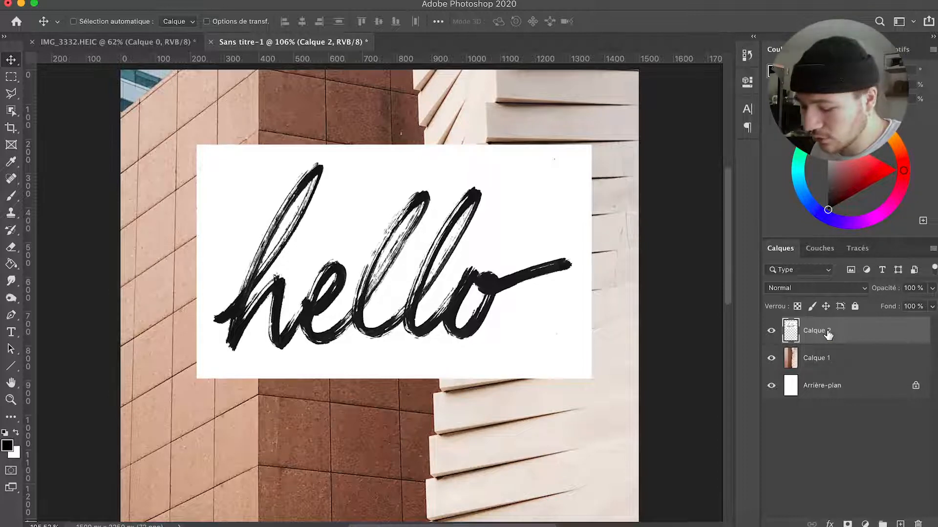
pyautogui.press('super')
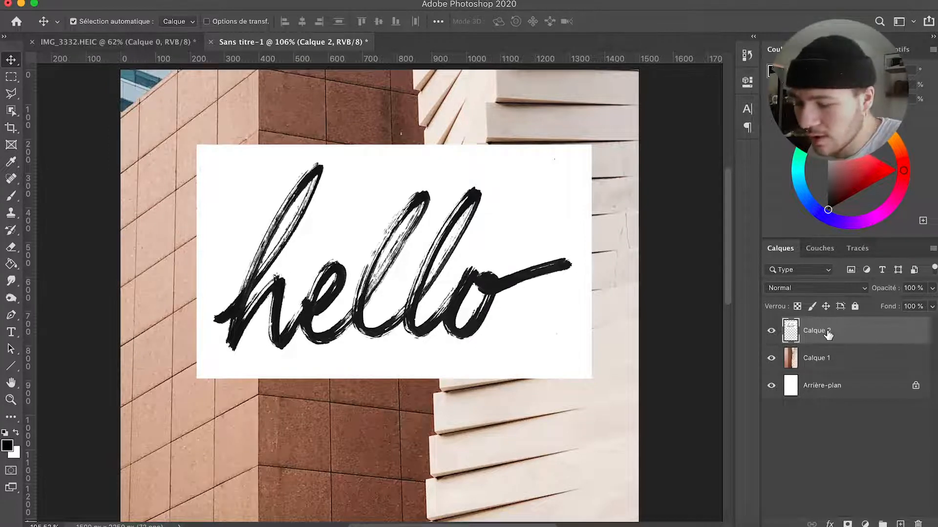
pyautogui.press('super+i')
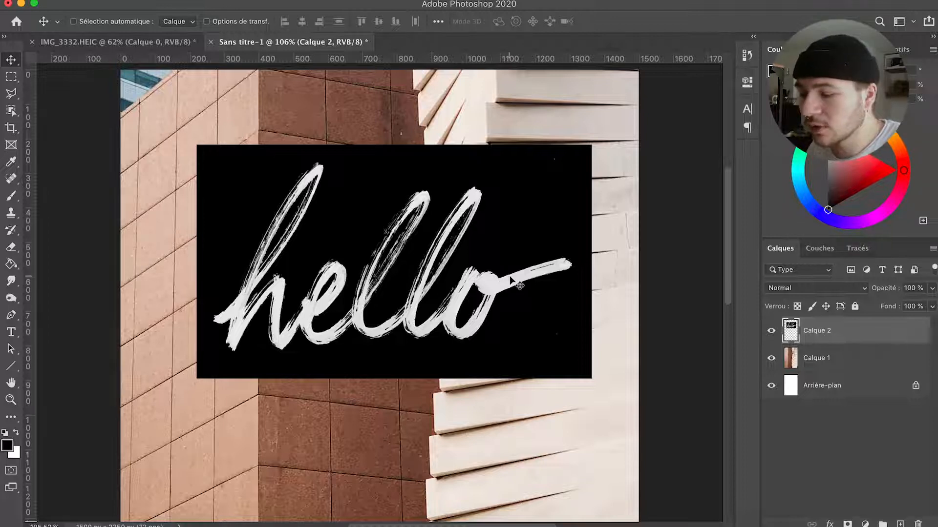
# - Try the Produit blend mode on Calque 2, and set the layer's blend mode to Superposition
pyautogui.click(804, 288)
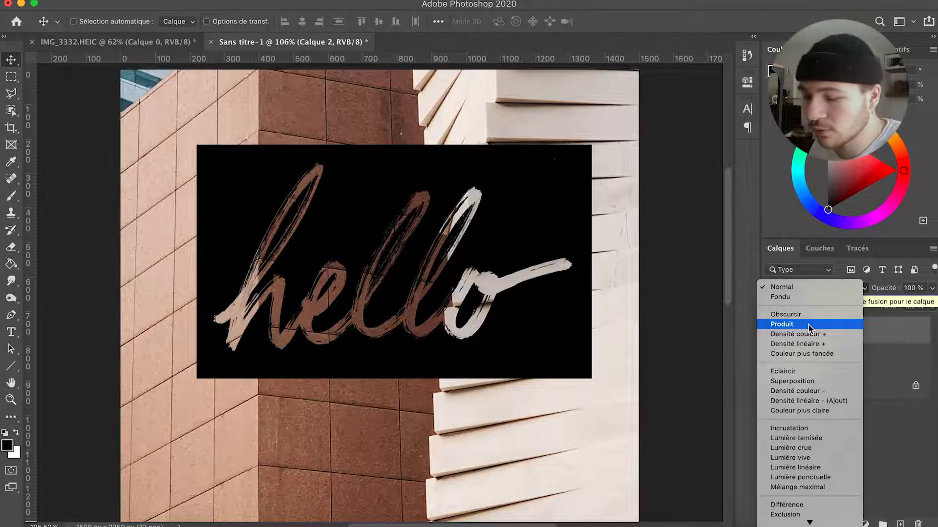
pyautogui.click(808, 325)
pyautogui.click(819, 289)
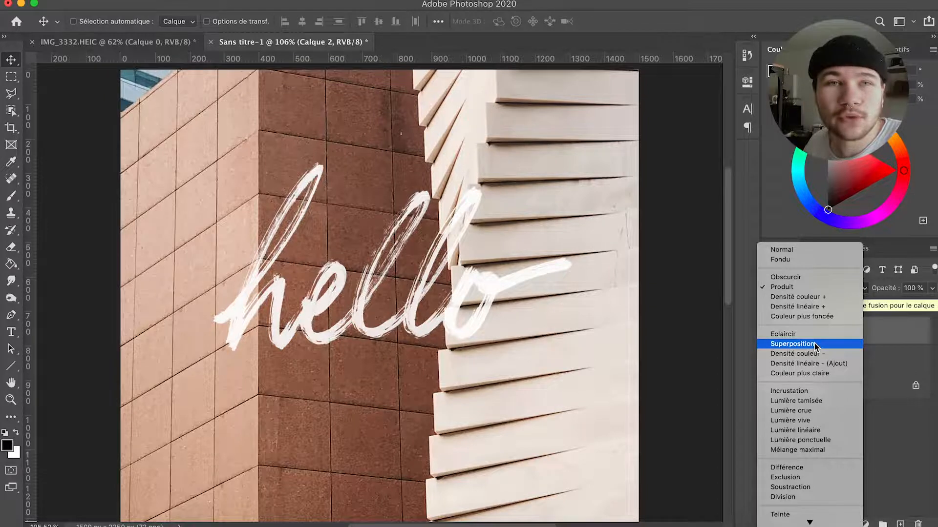
pyautogui.click(813, 344)
# - Move the white "hello" lettering sideways so most of it lies over the light and dark brown facades
pyautogui.moveTo(483, 284); pyautogui.dragTo(421, 283)
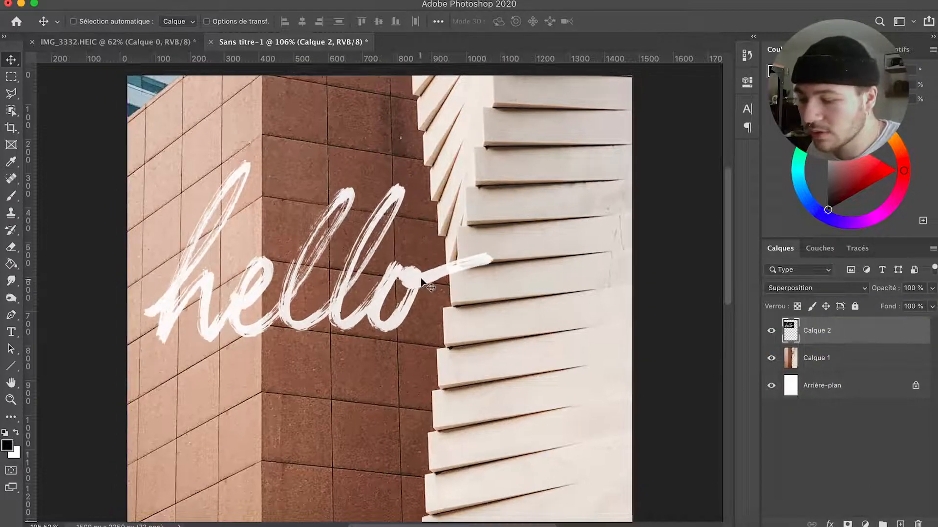
pyautogui.scroll(-2, 421, 283)
pyautogui.scroll(-4, 421, 281)
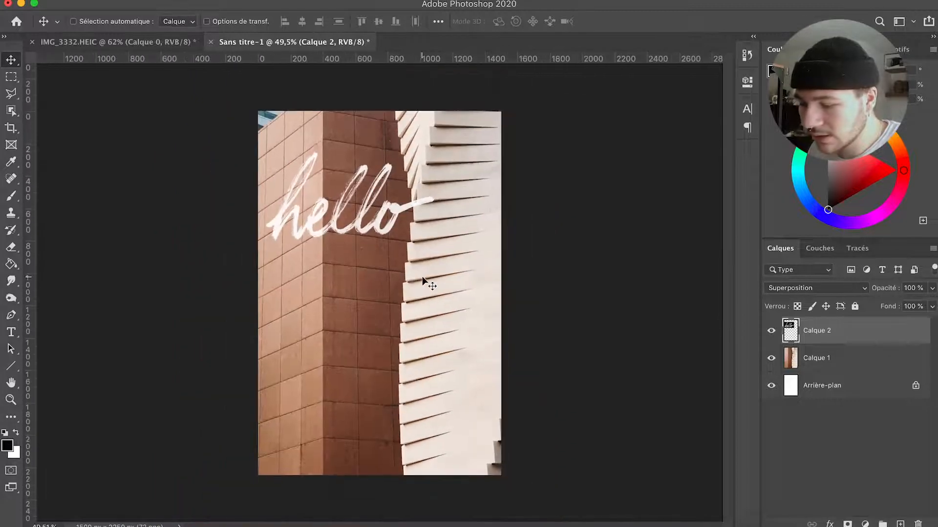
pyautogui.scroll(5, 327, 211)
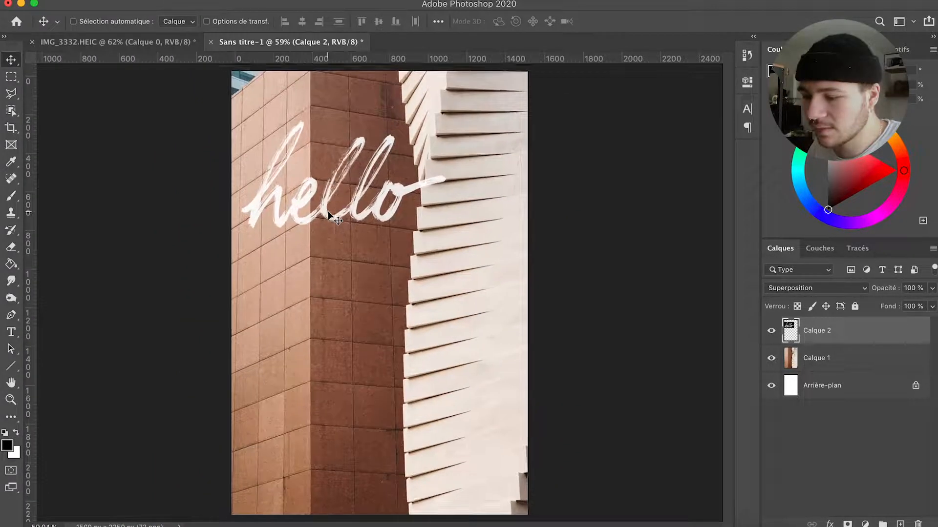
pyautogui.scroll(3, 327, 211)
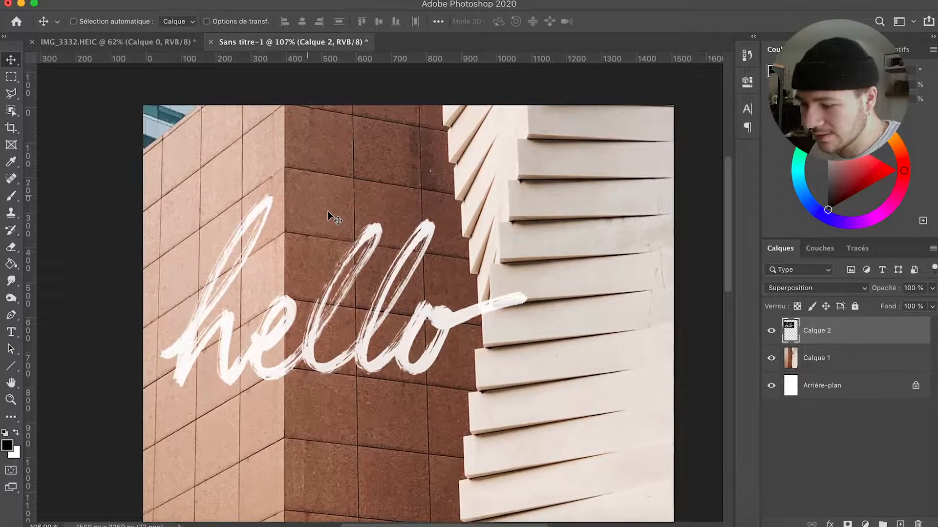
pyautogui.scroll(-2, 562, 303)
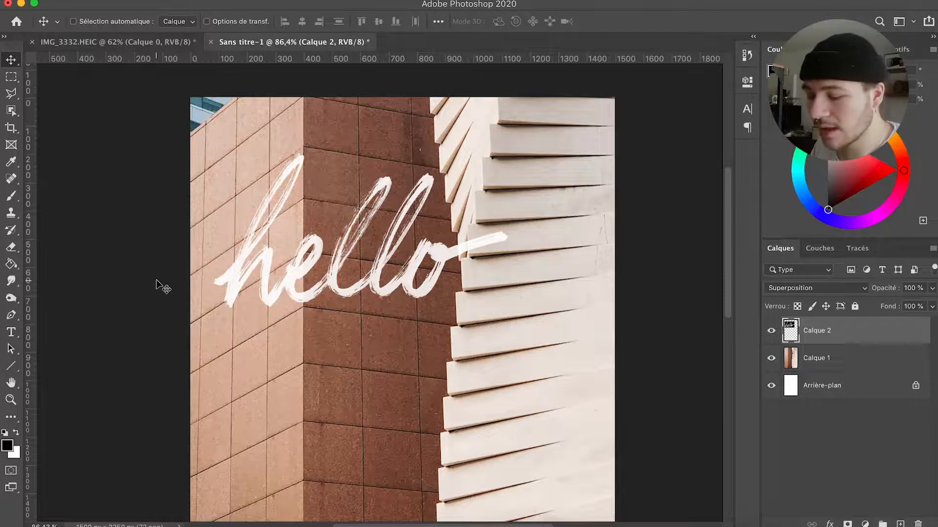
# - Switch to Finder and preview the image file testecriture.png in Quick Look
pyautogui.click(169, 526)
pyautogui.click(511, 251)
pyautogui.press('space')
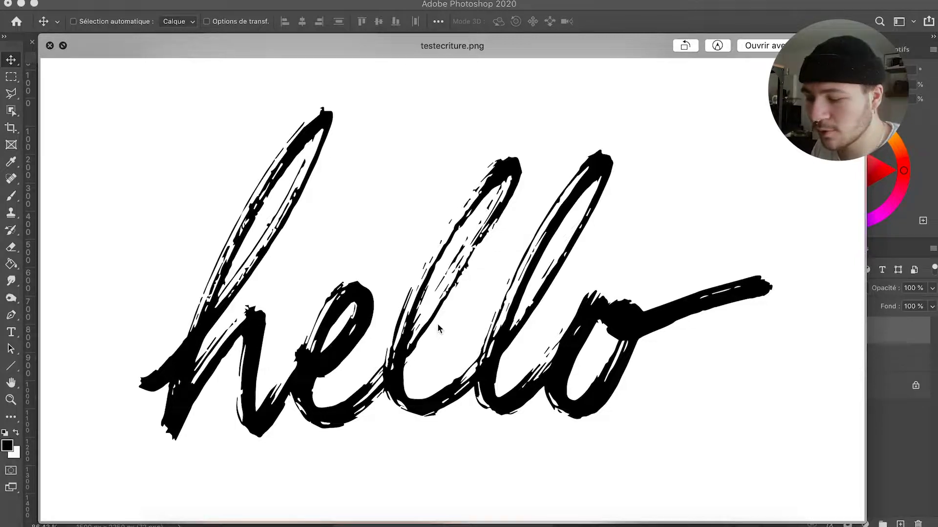
# - Examine the stroke edges and brush texture of the black "hello" lettering in testecriture.png, up close and as a whole
pyautogui.scroll(5, 224, 224)
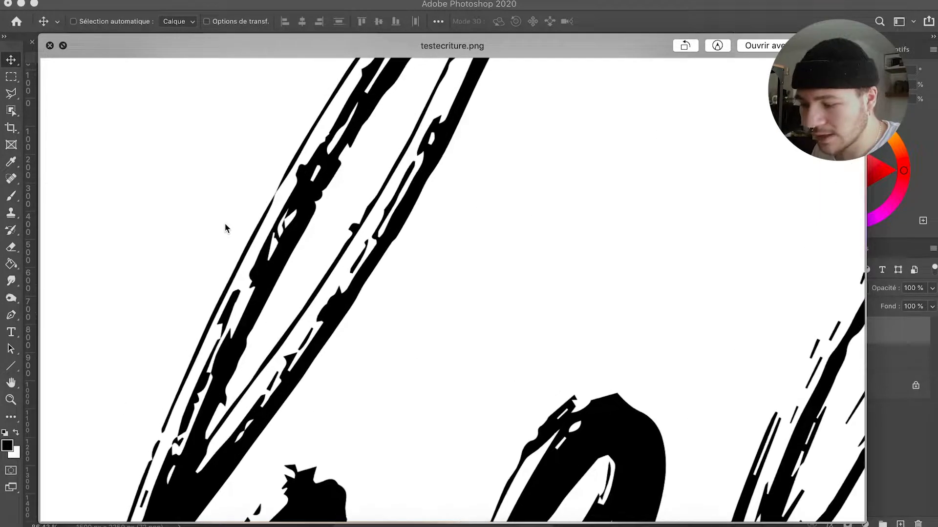
pyautogui.scroll(-3, 225, 223)
pyautogui.scroll(5, 225, 224)
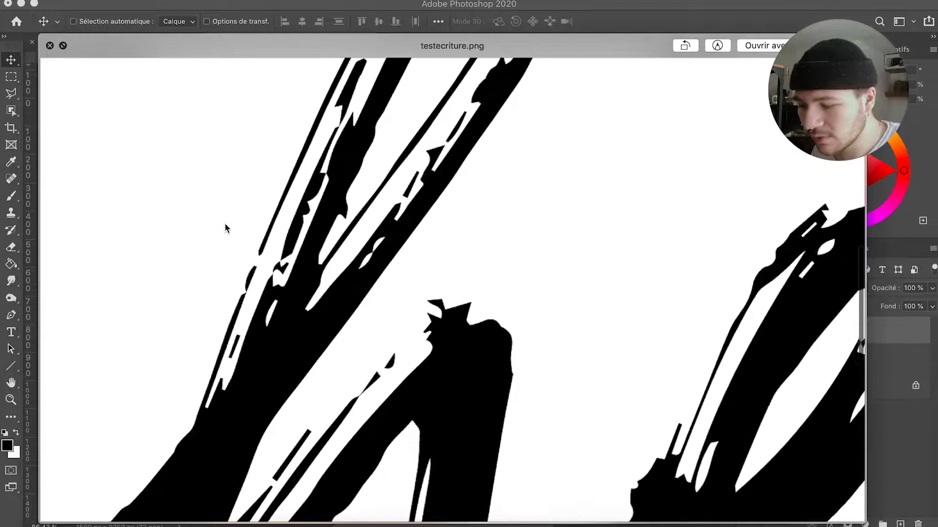
pyautogui.hscroll(5, 224, 224)
pyautogui.scroll(-3, 225, 223)
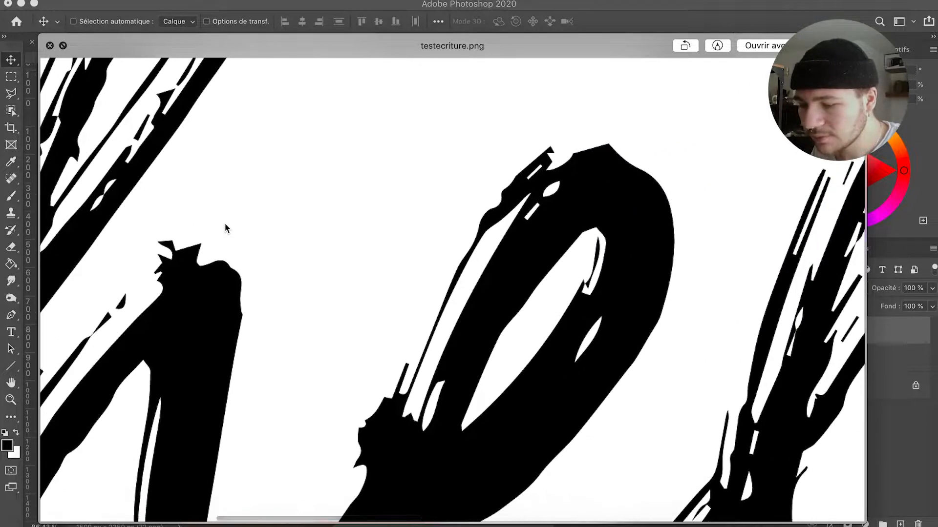
pyautogui.scroll(-5, 363, 295)
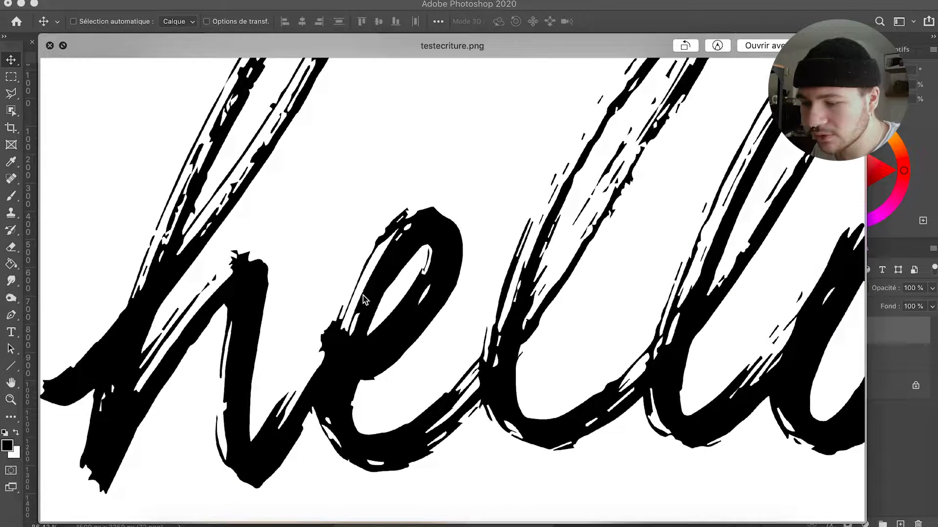
pyautogui.scroll(-3, 363, 295)
pyautogui.scroll(2, 363, 295)
pyautogui.scroll(-4, 363, 295)
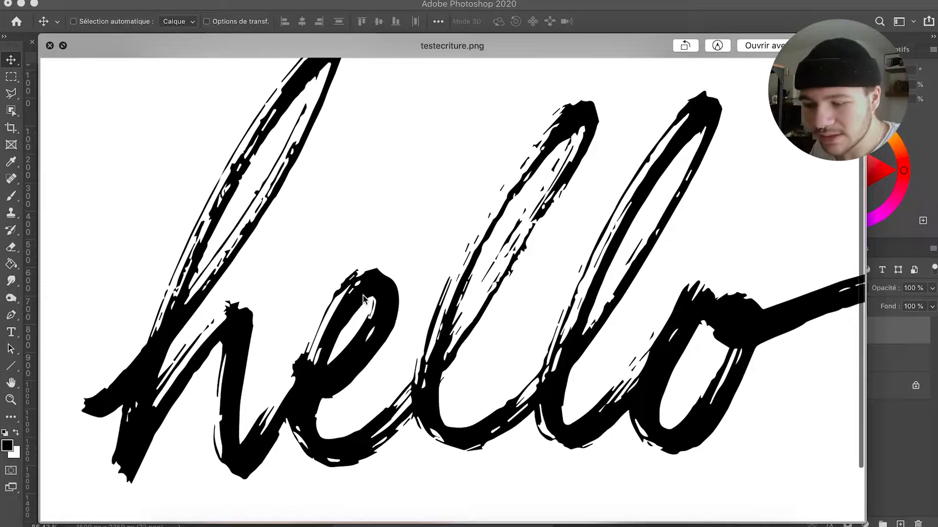
pyautogui.scroll(2, 362, 295)
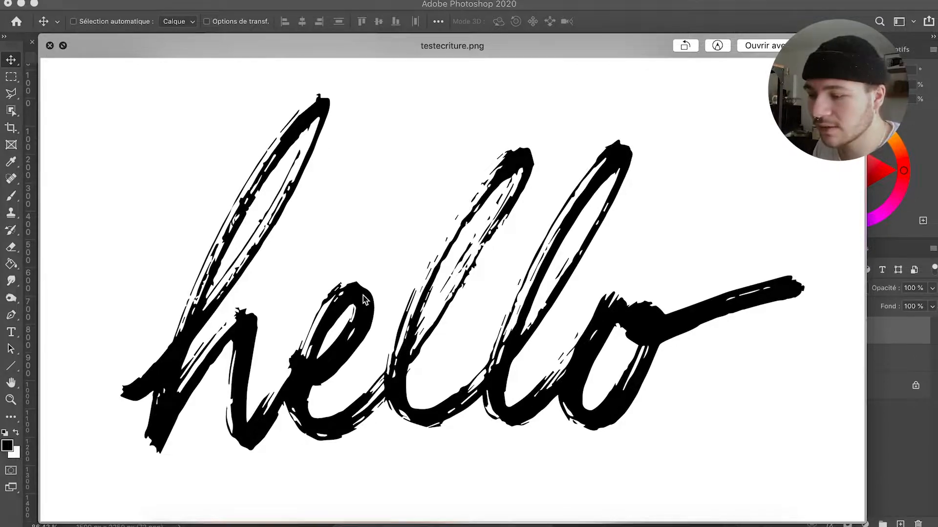
pyautogui.scroll(1, 362, 295)
pyautogui.scroll(-2, 386, 283)
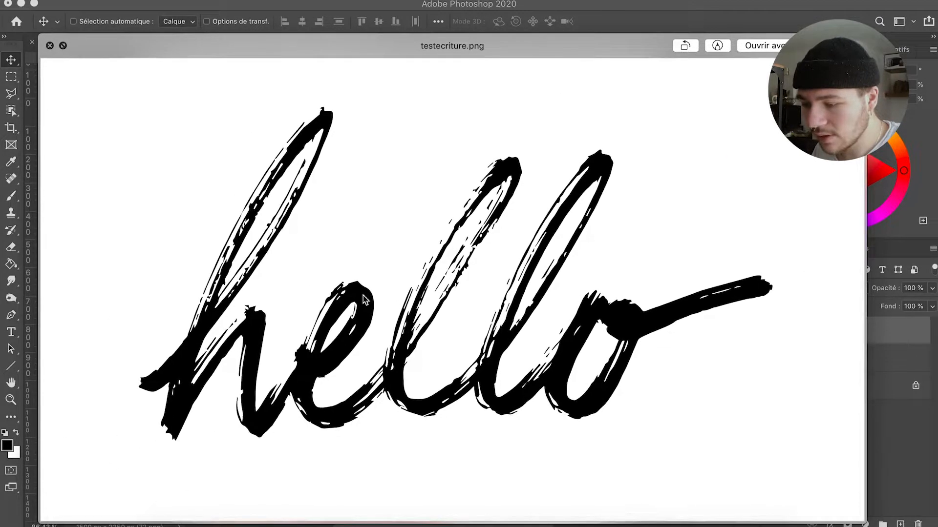